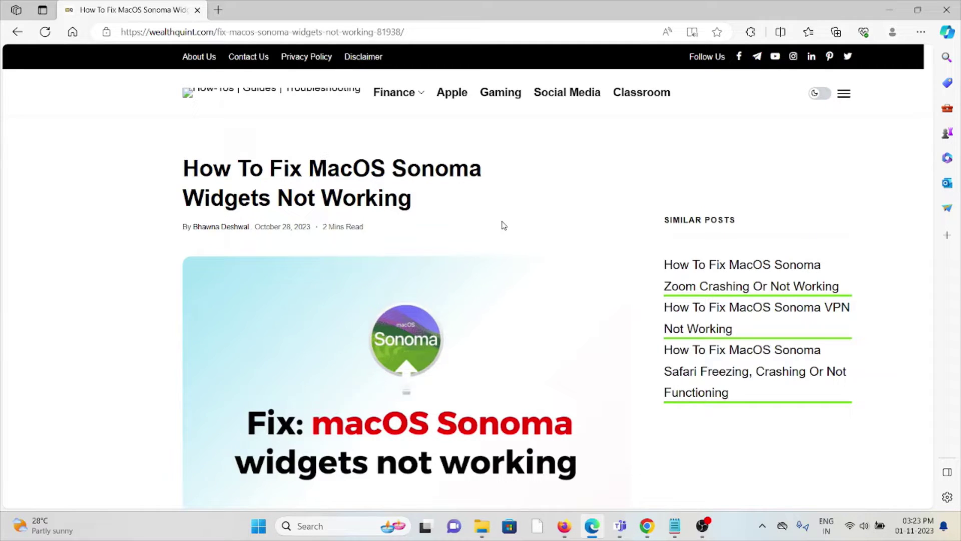
scroll(523, 253, "down", 2)
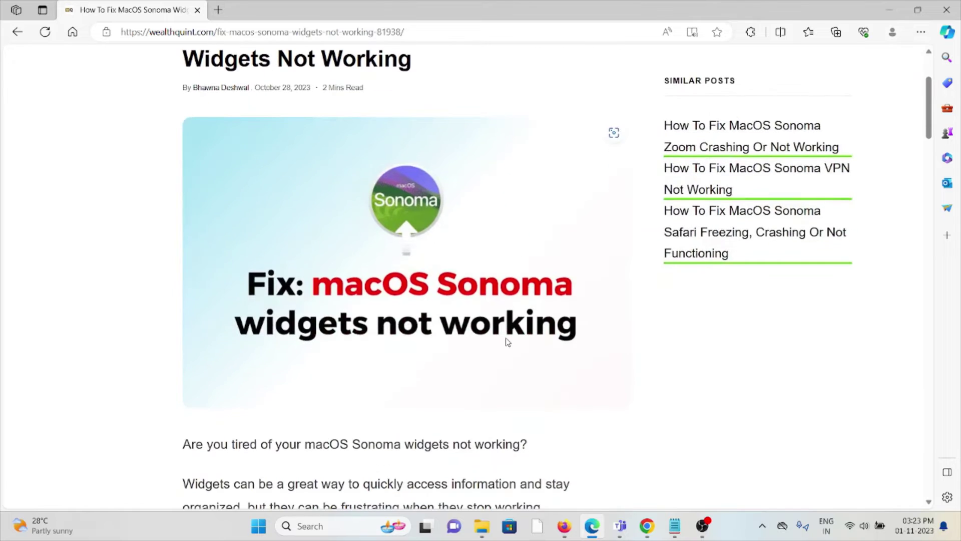
scroll(509, 341, "down", 2)
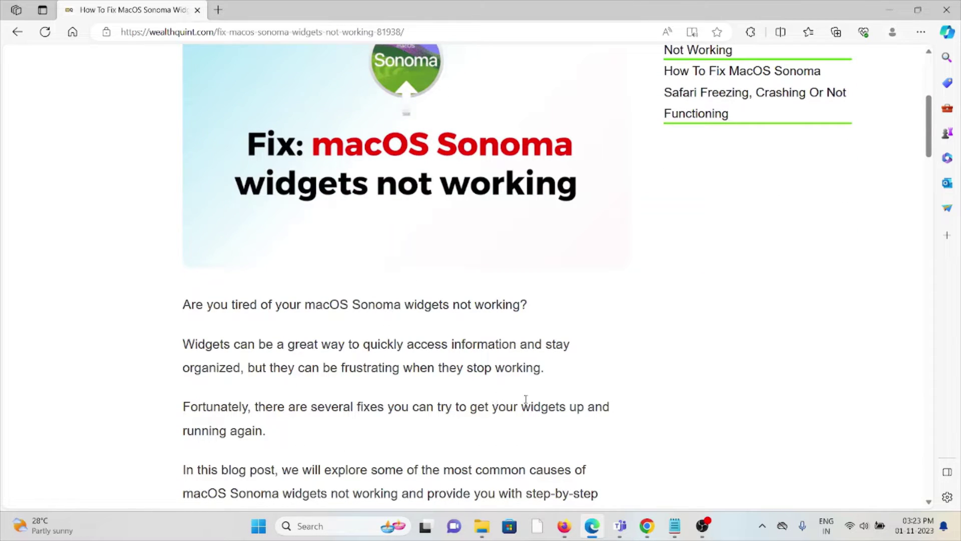
scroll(526, 400, "down", 1)
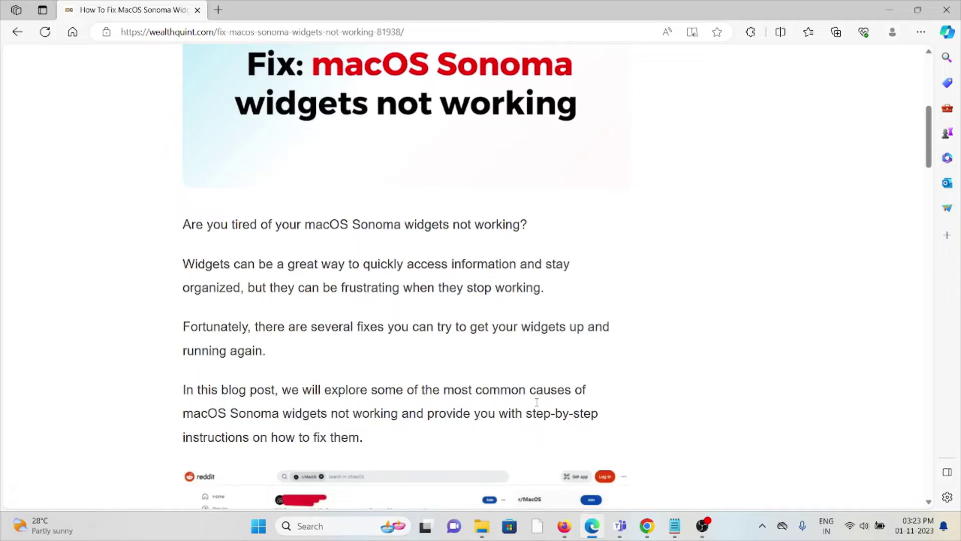
scroll(536, 402, "down", 2)
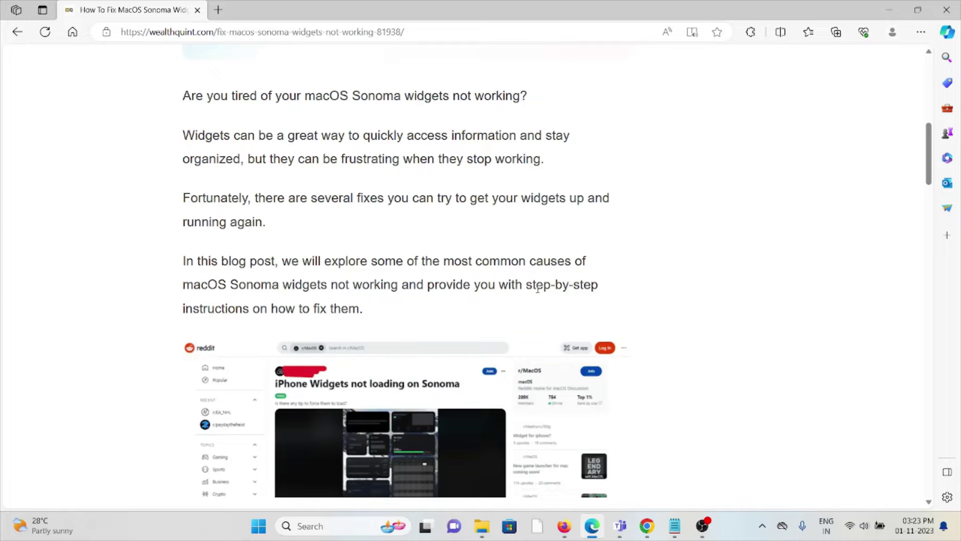
scroll(538, 271, "down", 2)
scroll(538, 272, "down", 2)
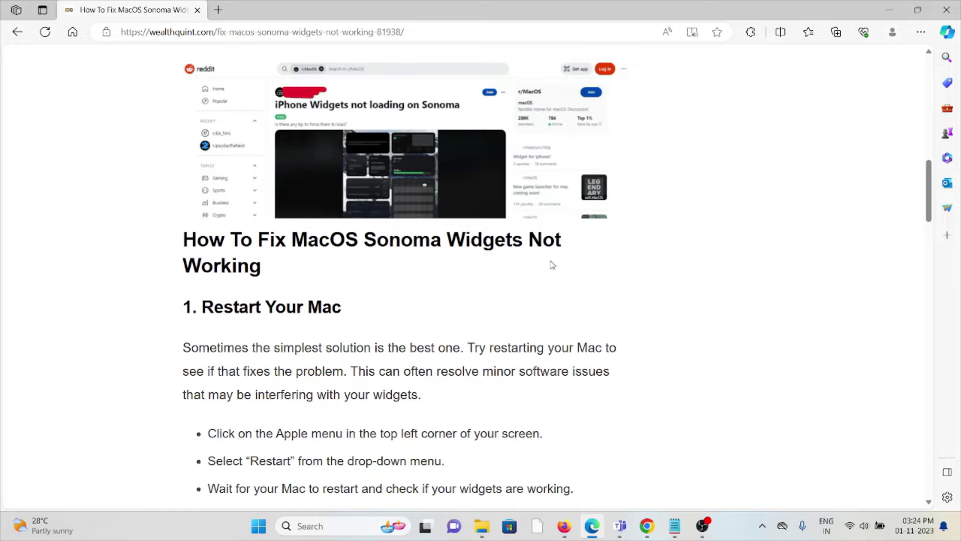
scroll(552, 264, "down", 2)
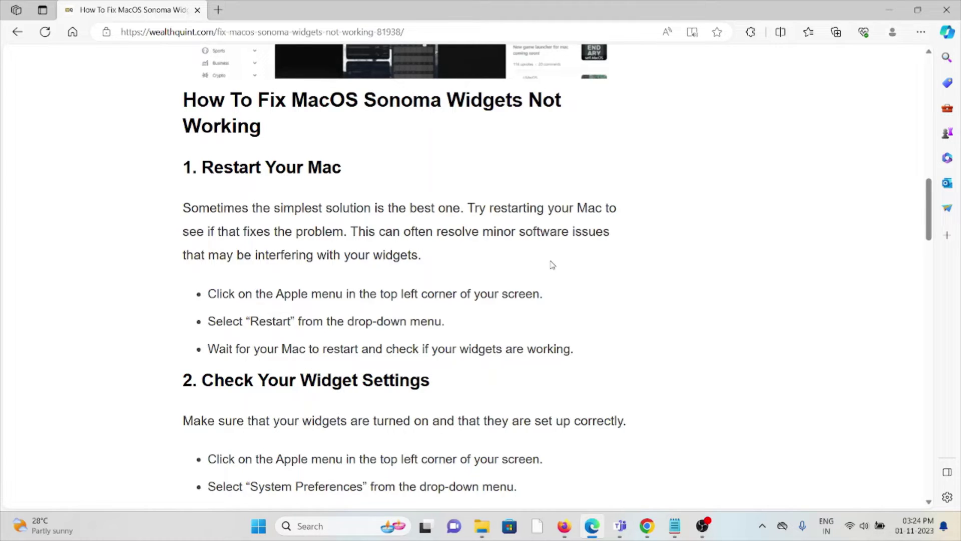
scroll(551, 265, "down", 3)
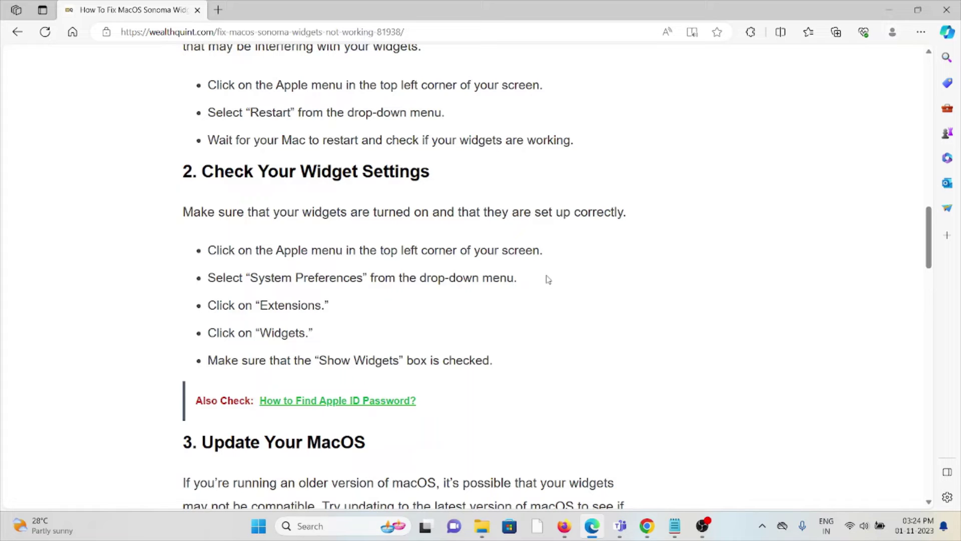
scroll(548, 279, "down", 3)
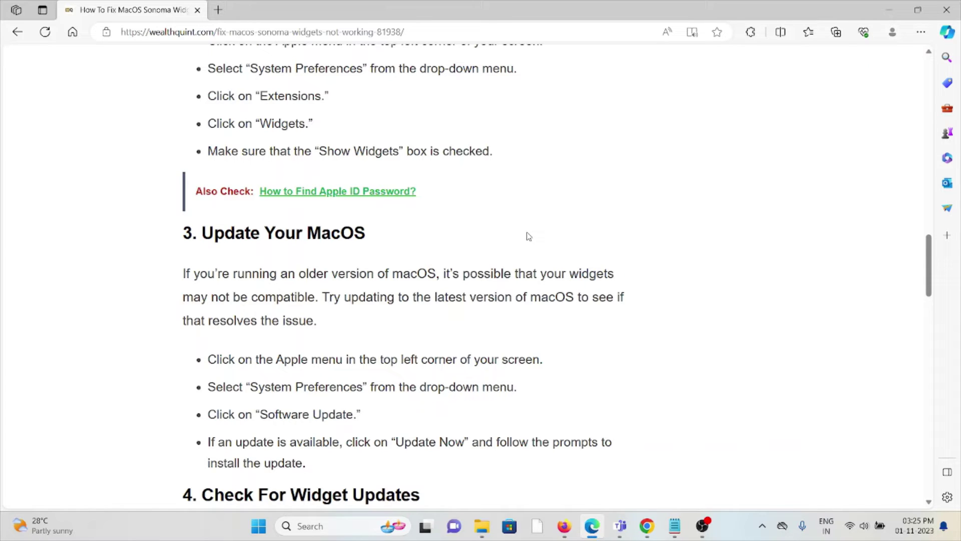
scroll(528, 237, "down", 1)
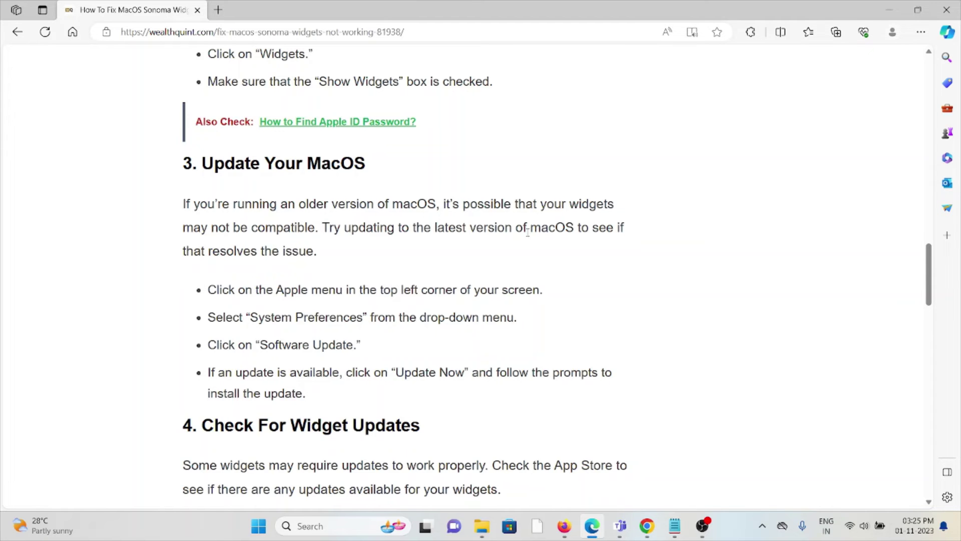
scroll(517, 249, "down", 1)
scroll(470, 287, "down", 1)
scroll(471, 291, "down", 2)
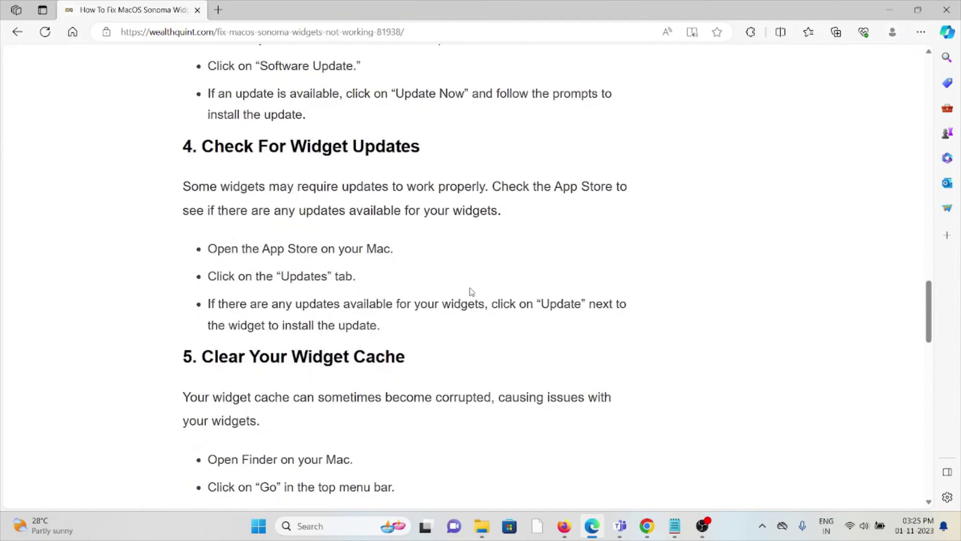
scroll(473, 300, "down", 2)
scroll(477, 304, "up", 2)
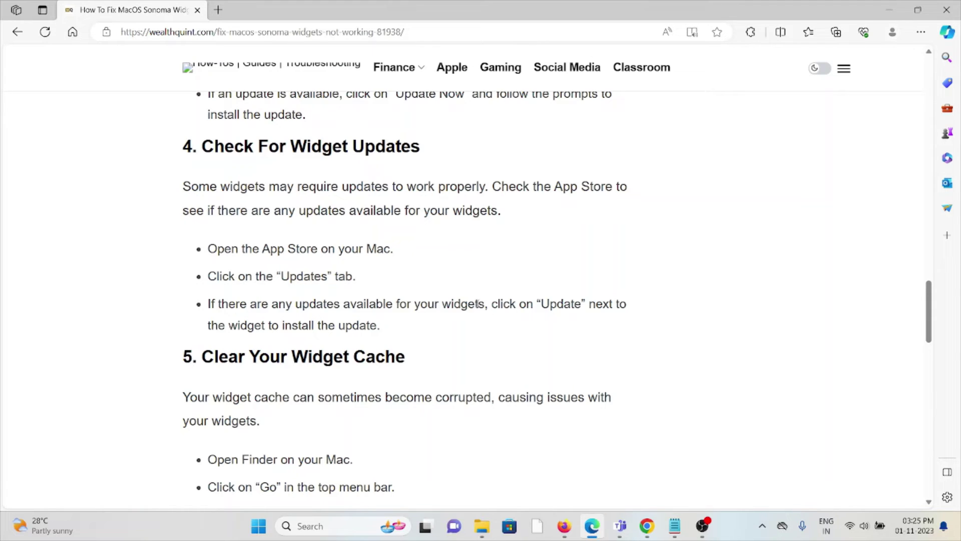
scroll(446, 355, "down", 3)
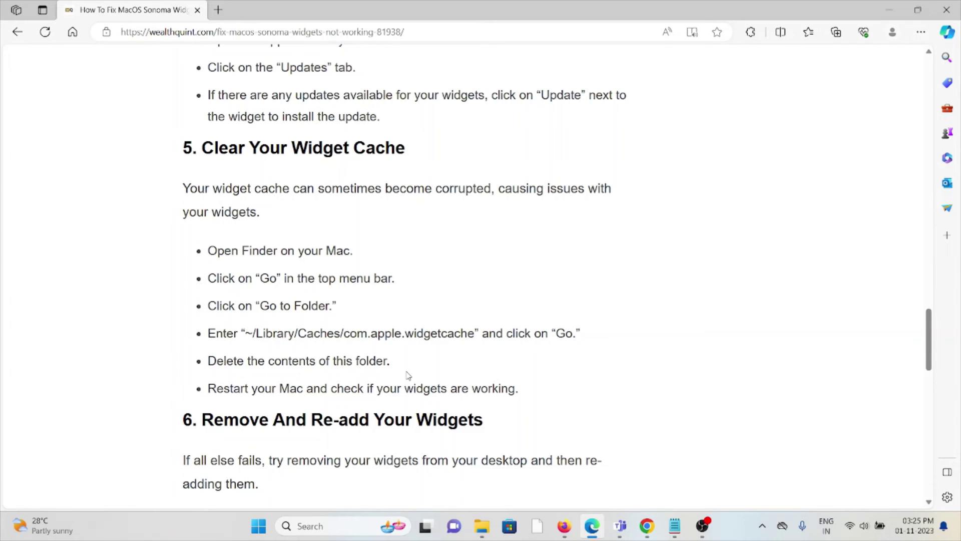
scroll(402, 372, "down", 2)
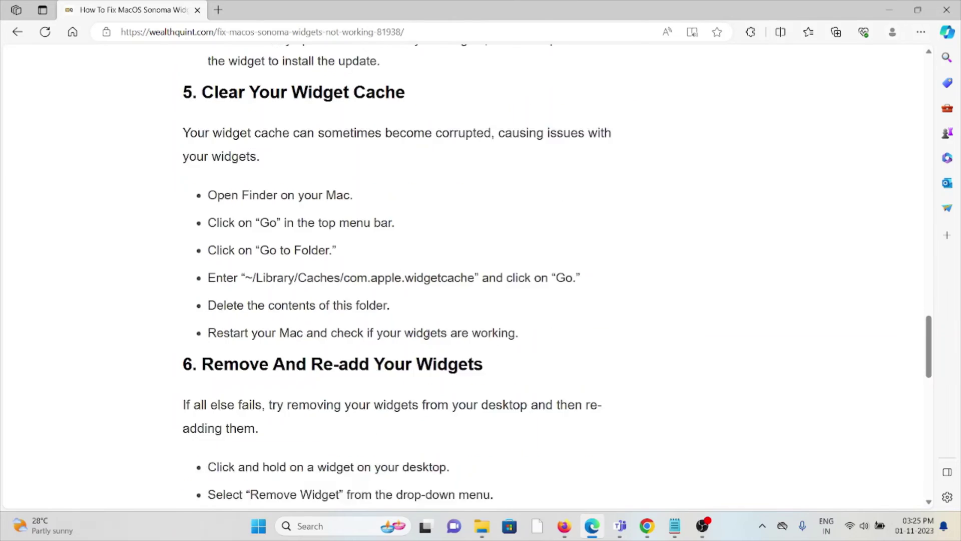
scroll(426, 339, "down", 1)
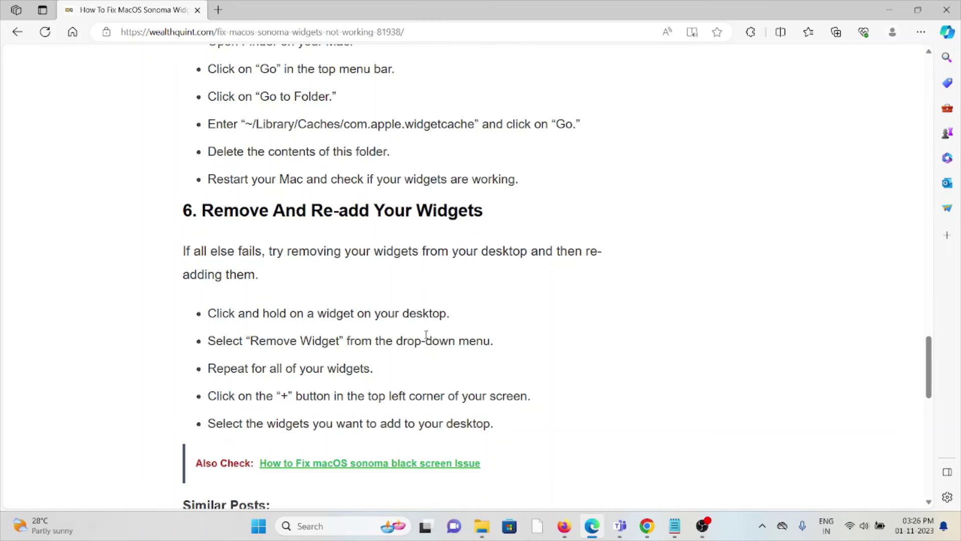
scroll(422, 399, "down", 2)
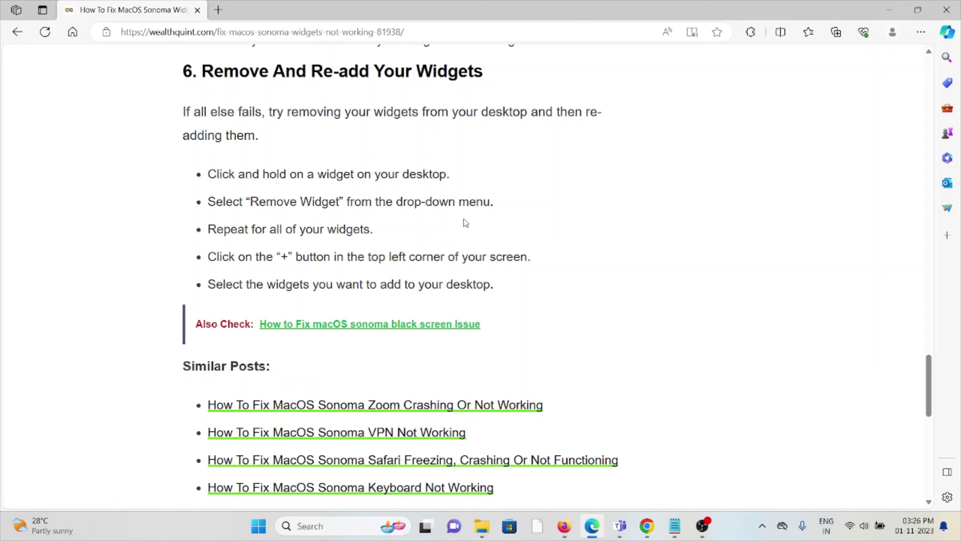
scroll(468, 216, "down", 5)
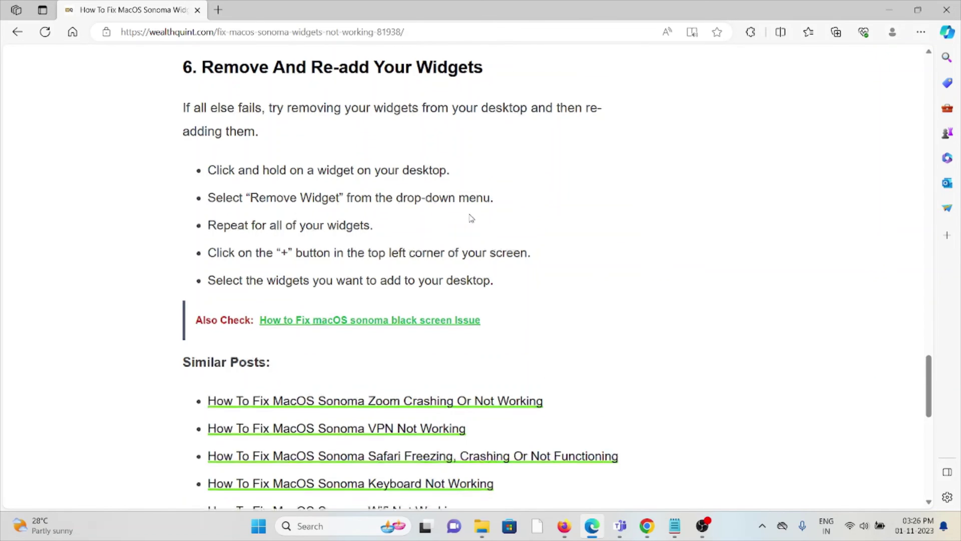
scroll(547, 253, "up", 7)
scroll(547, 254, "up", 5)
scroll(544, 252, "up", 5)
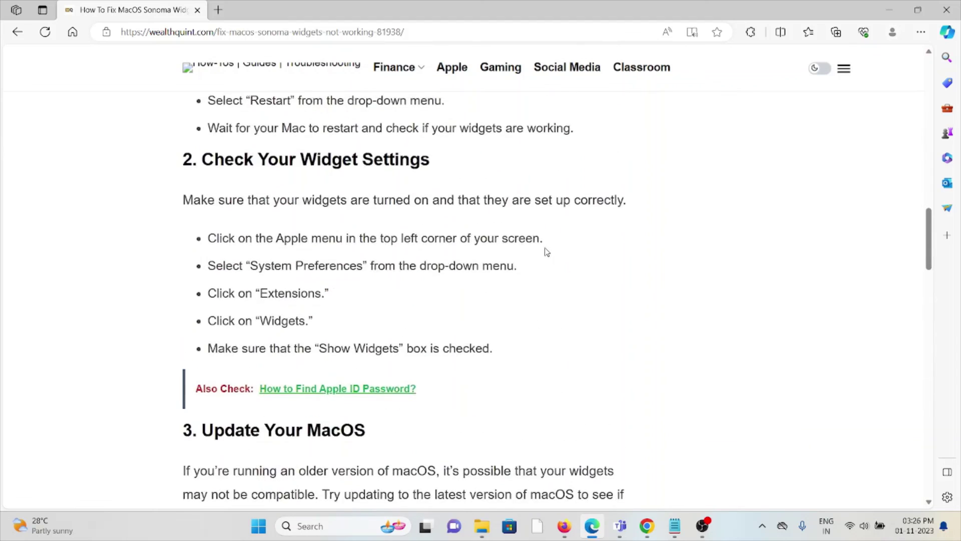
scroll(545, 251, "up", 4)
scroll(573, 252, "up", 2)
scroll(573, 253, "up", 5)
scroll(571, 253, "up", 3)
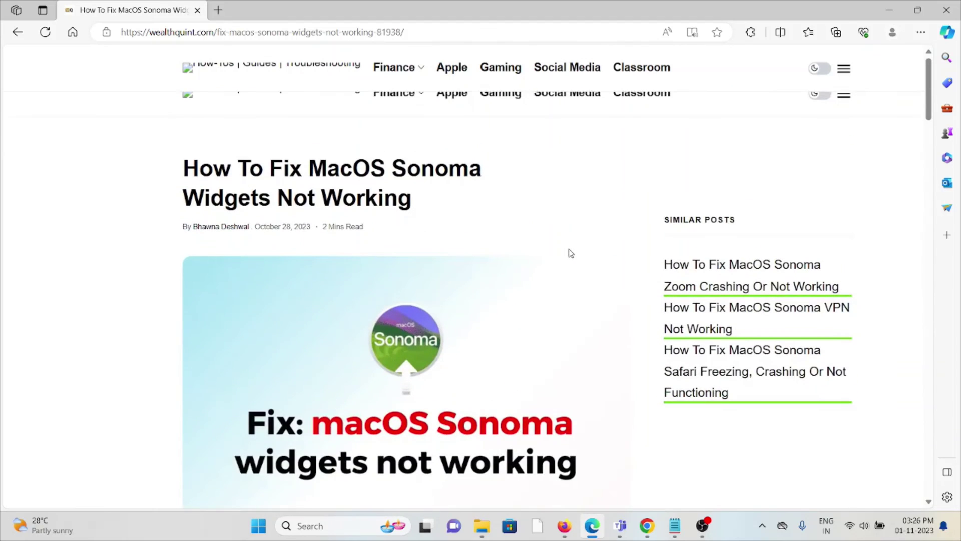
scroll(570, 254, "up", 1)
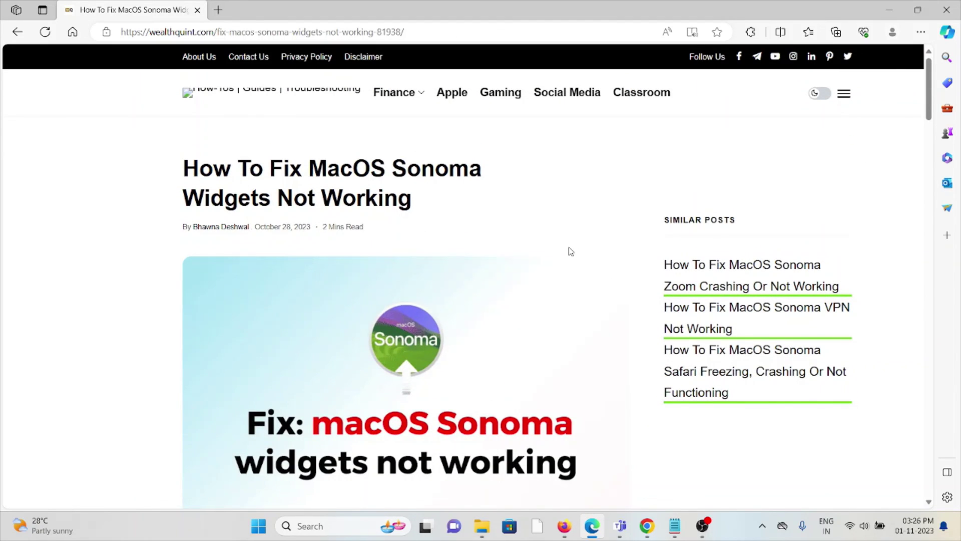